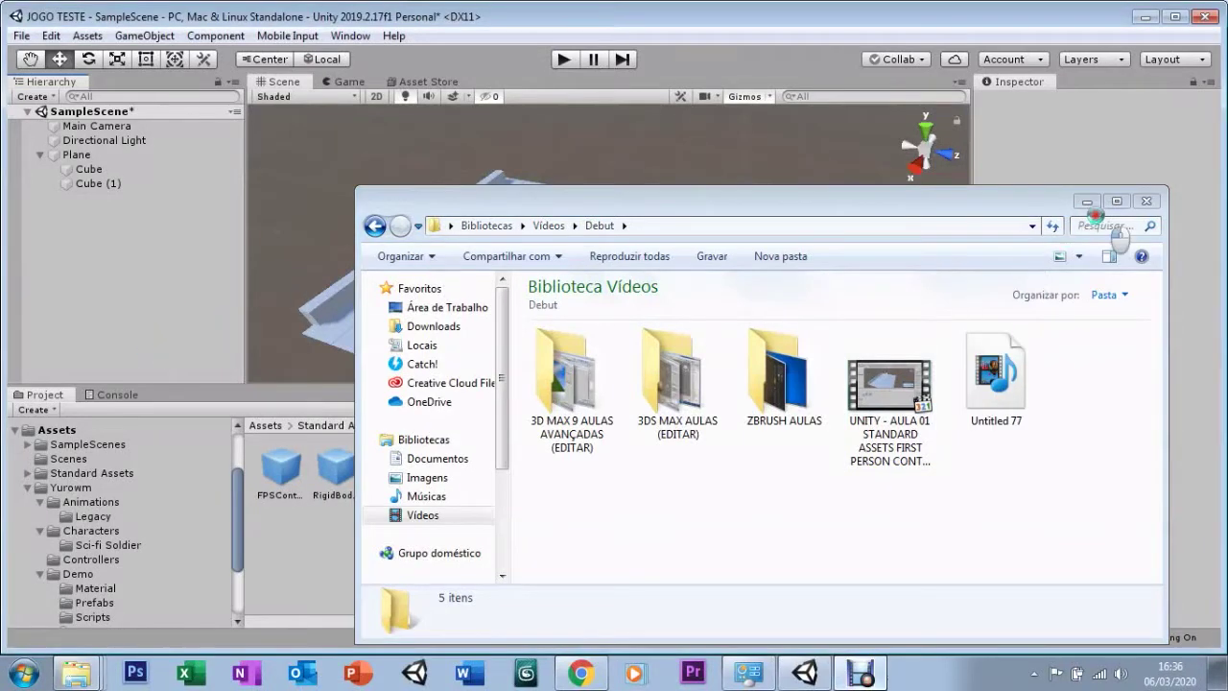
- Bring the Unity editor forward and expand Standard Assets in the Project tree
{"action": "left_click", "coordinate": [1087, 201]}
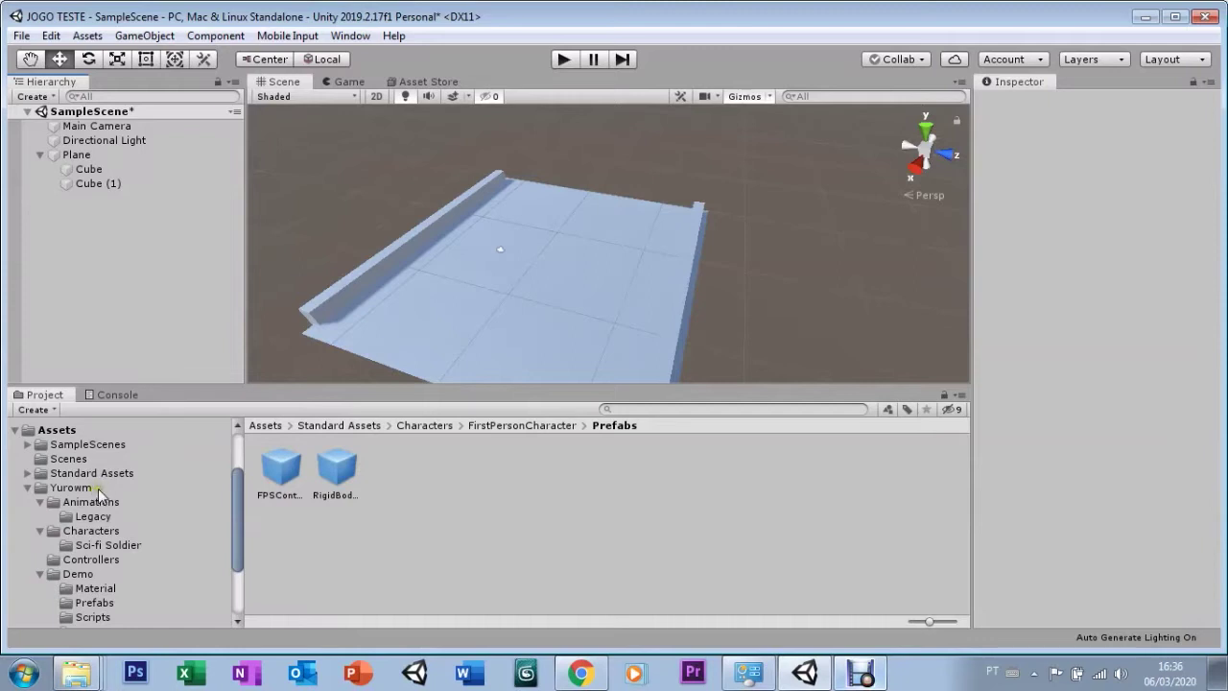
{"action": "left_click", "coordinate": [28, 473]}
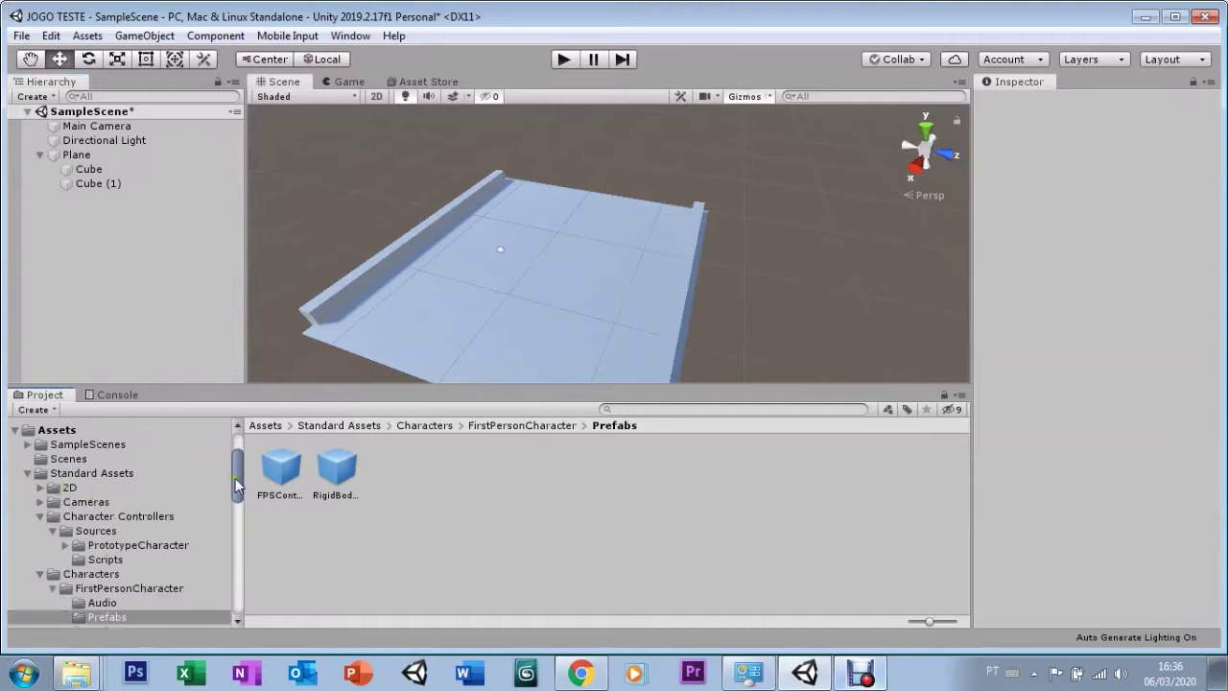
{"action": "left_click_drag", "start_coordinate": [237, 475], "coordinate": [259, 528]}
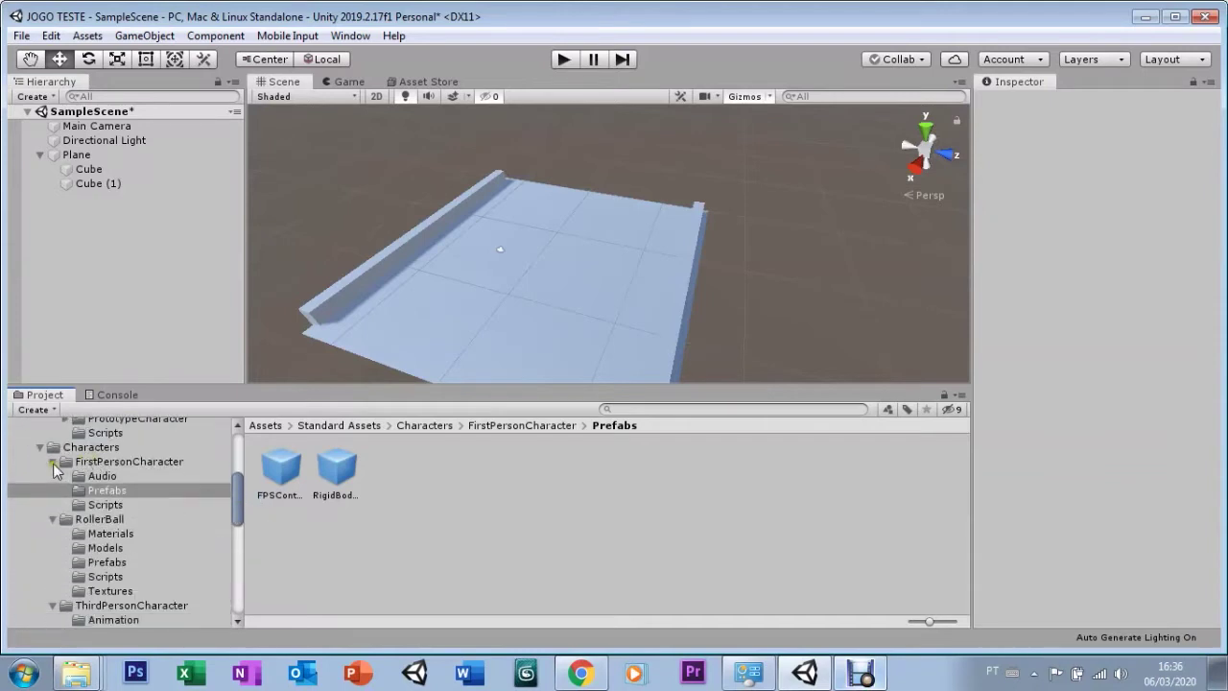
- Collapse the FirstPersonCharacter, RollerBall and ThirdPersonCharacter folders, then expand Vehicles to list Aircraft and Car
{"action": "left_click", "coordinate": [52, 462]}
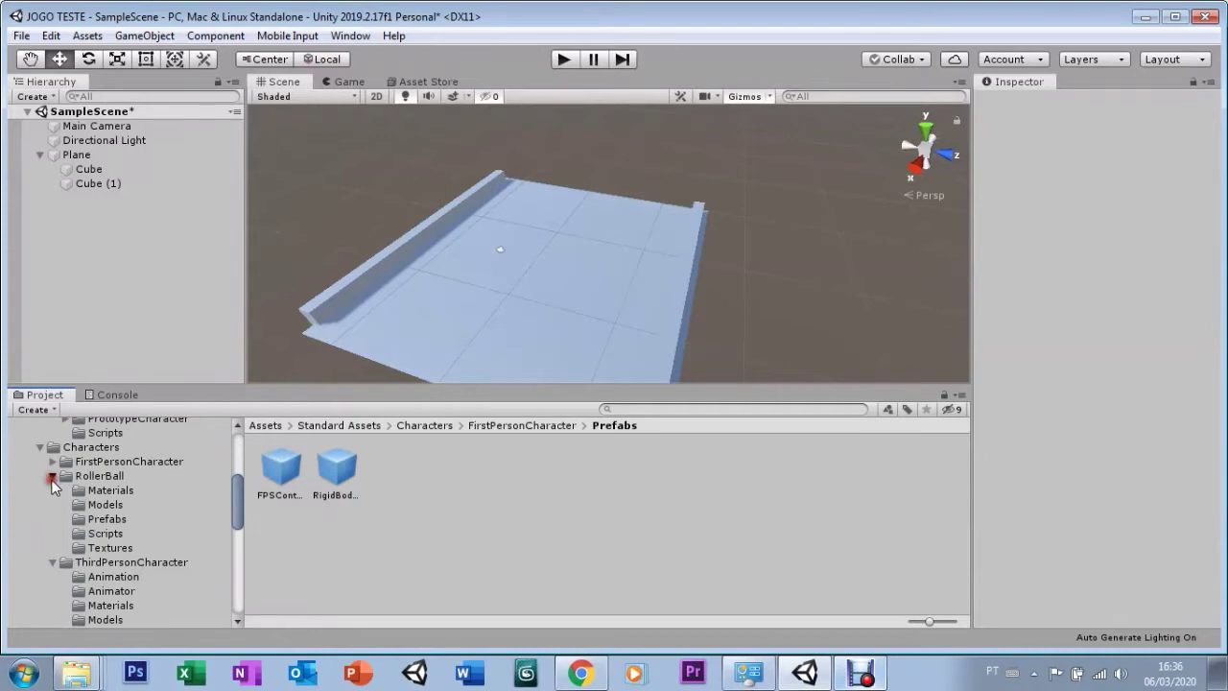
{"action": "left_click", "coordinate": [53, 477]}
{"action": "left_click", "coordinate": [52, 491]}
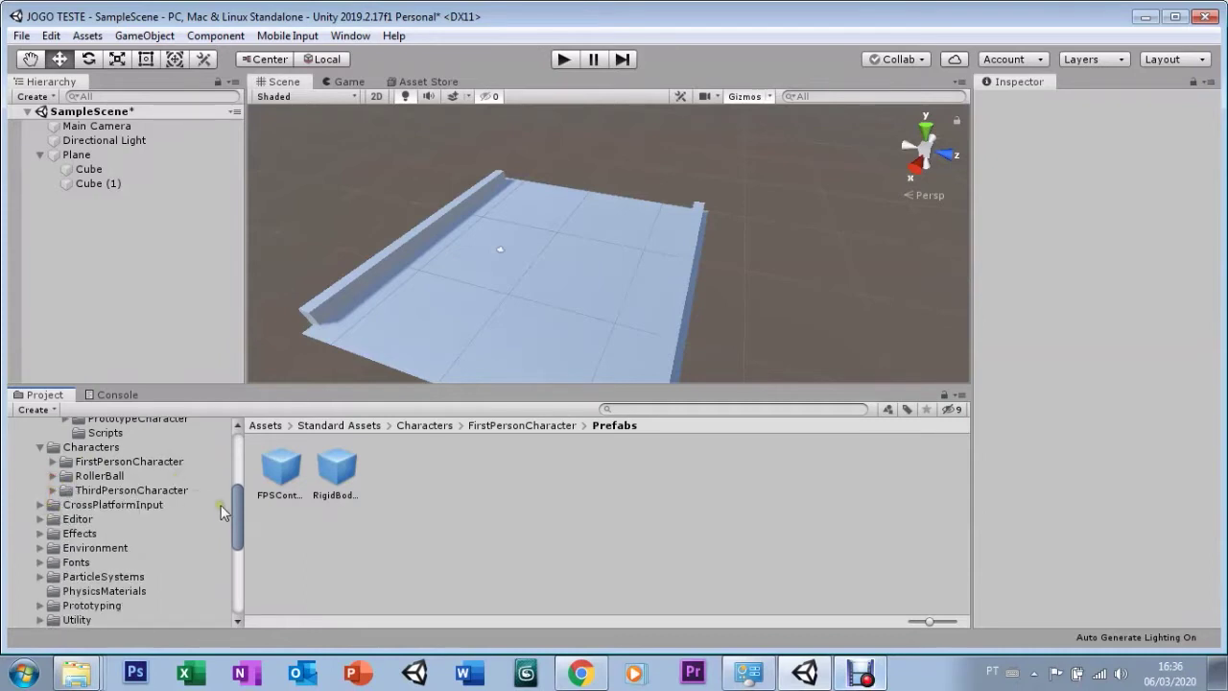
{"action": "scroll", "coordinate": [188, 562], "scroll_direction": "down", "scroll_amount": 3}
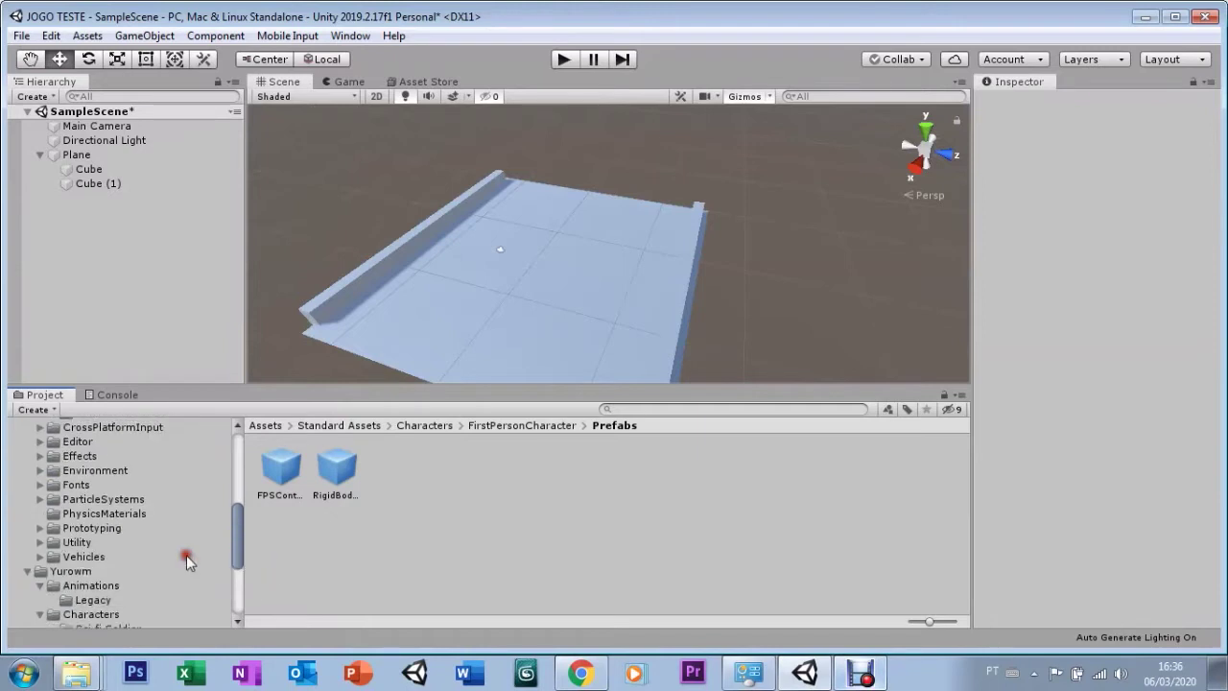
{"action": "left_click", "coordinate": [53, 558]}
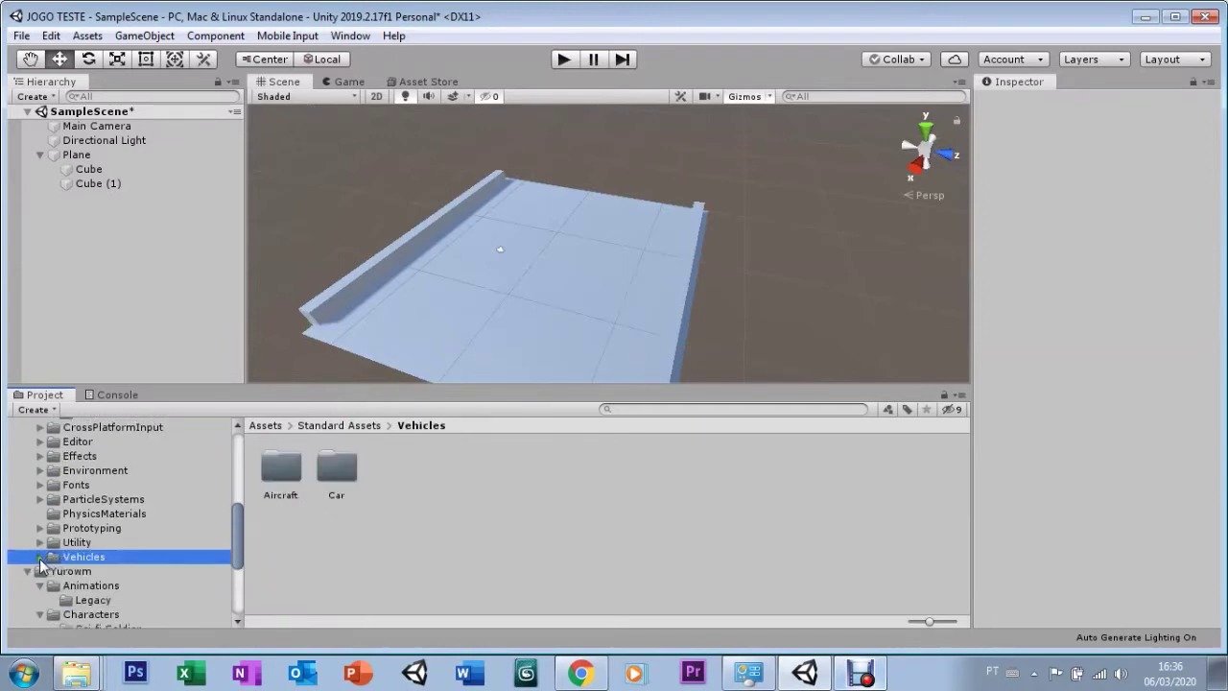
{"action": "left_click", "coordinate": [40, 559]}
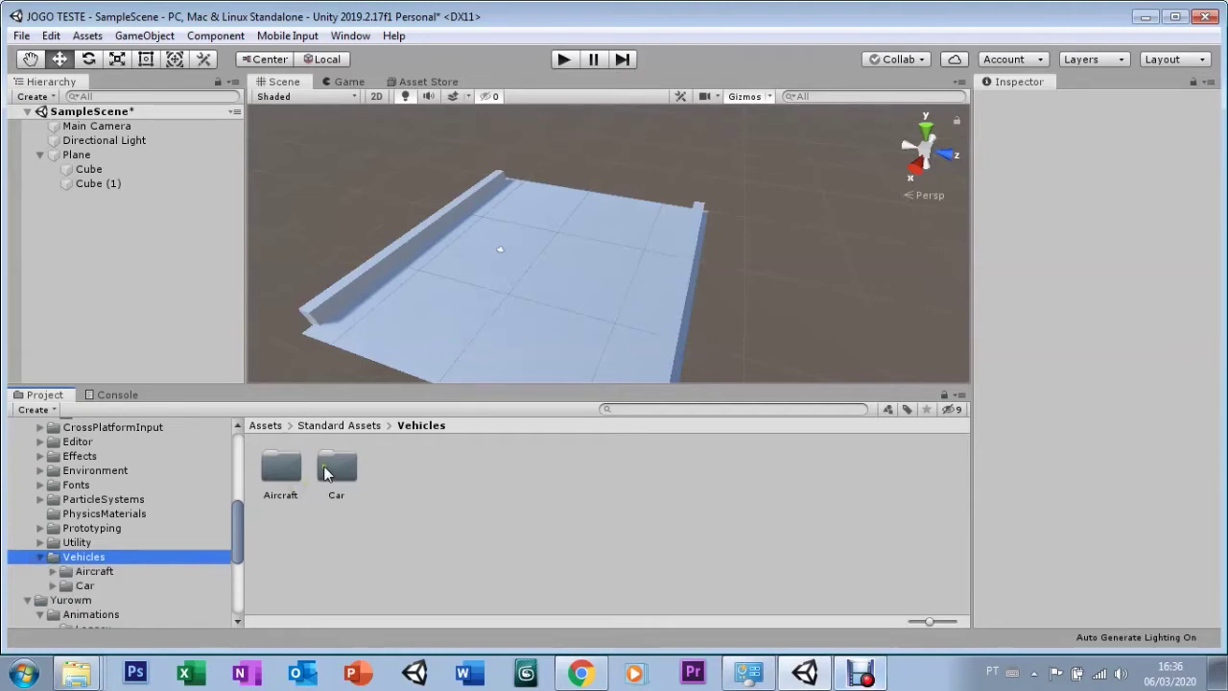
- Open the Aircraft Prefabs folder and pick up the AircraftJet prefab from its four aircraft
{"action": "double_click", "coordinate": [274, 475]}
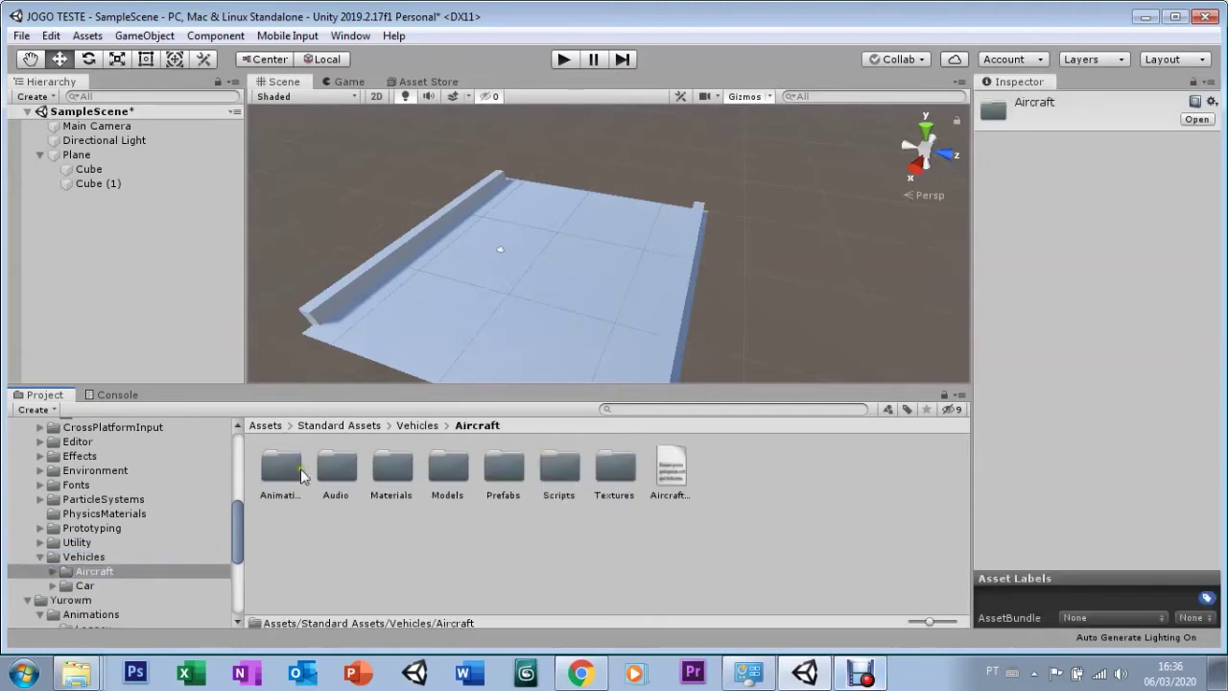
{"action": "double_click", "coordinate": [506, 477]}
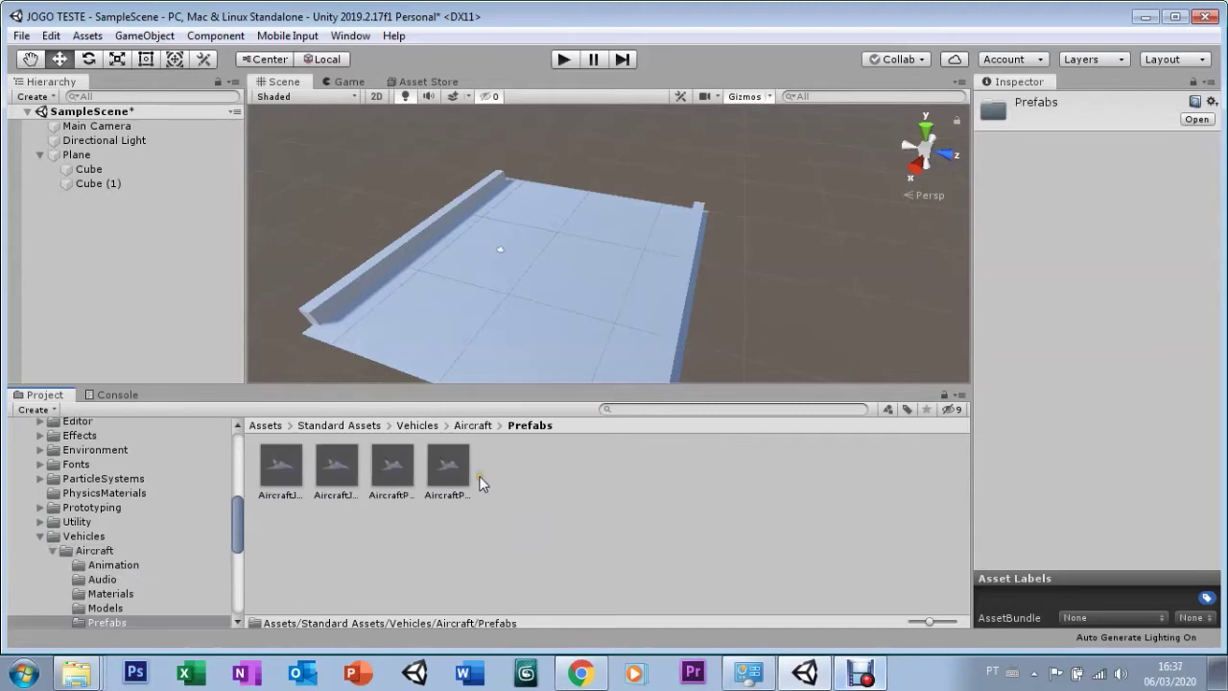
{"action": "left_click", "coordinate": [290, 473]}
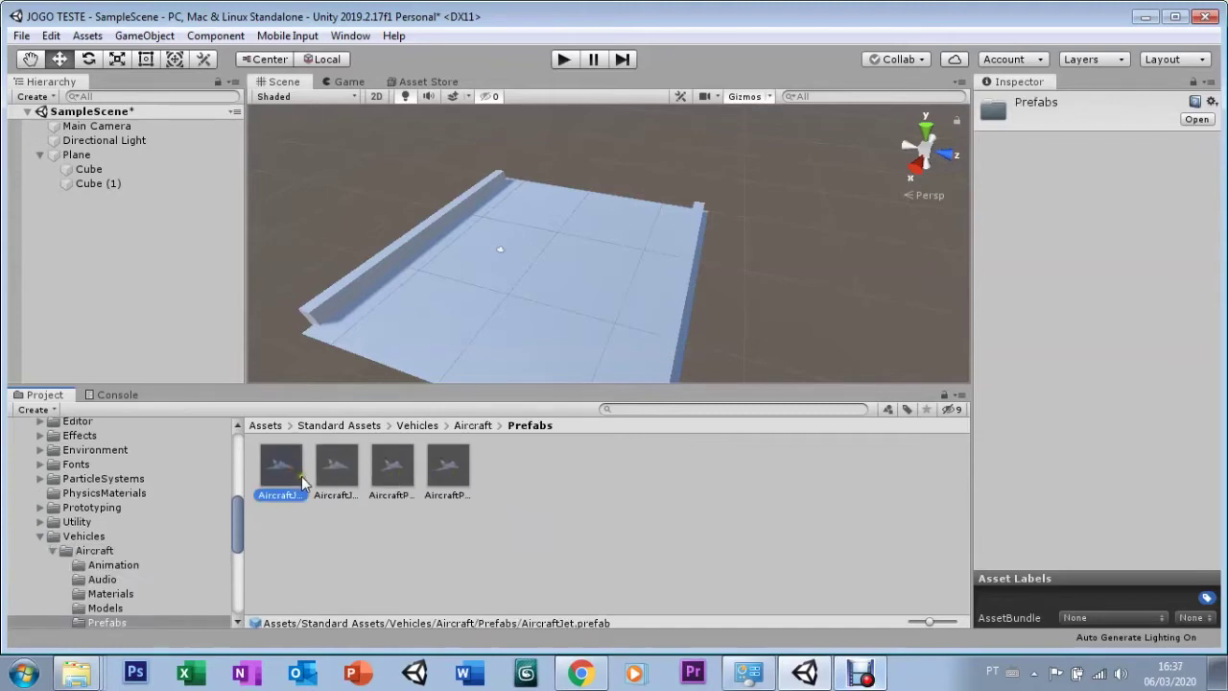
{"action": "left_click_drag", "start_coordinate": [285, 477], "coordinate": [130, 237]}
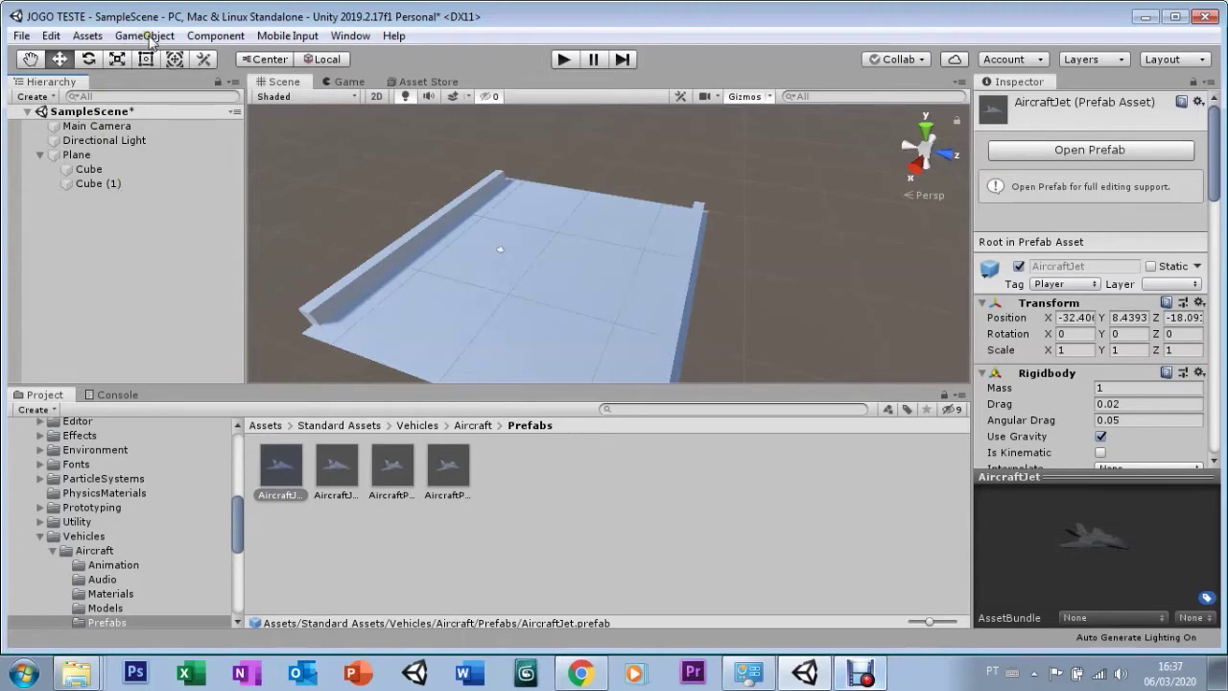
- Drop the AircraftJet prefab into SampleScene, deselect it, and enter Play mode to test
{"action": "left_click_drag", "start_coordinate": [102, 99], "coordinate": [293, 218]}
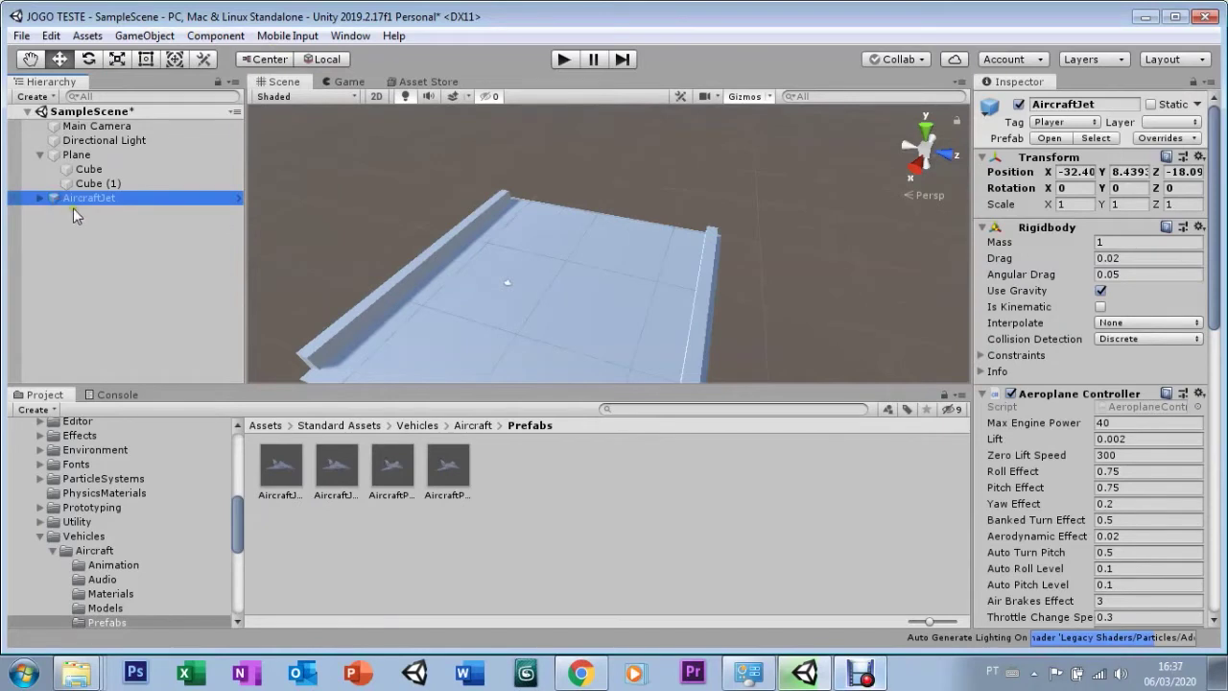
{"action": "left_click", "coordinate": [197, 226]}
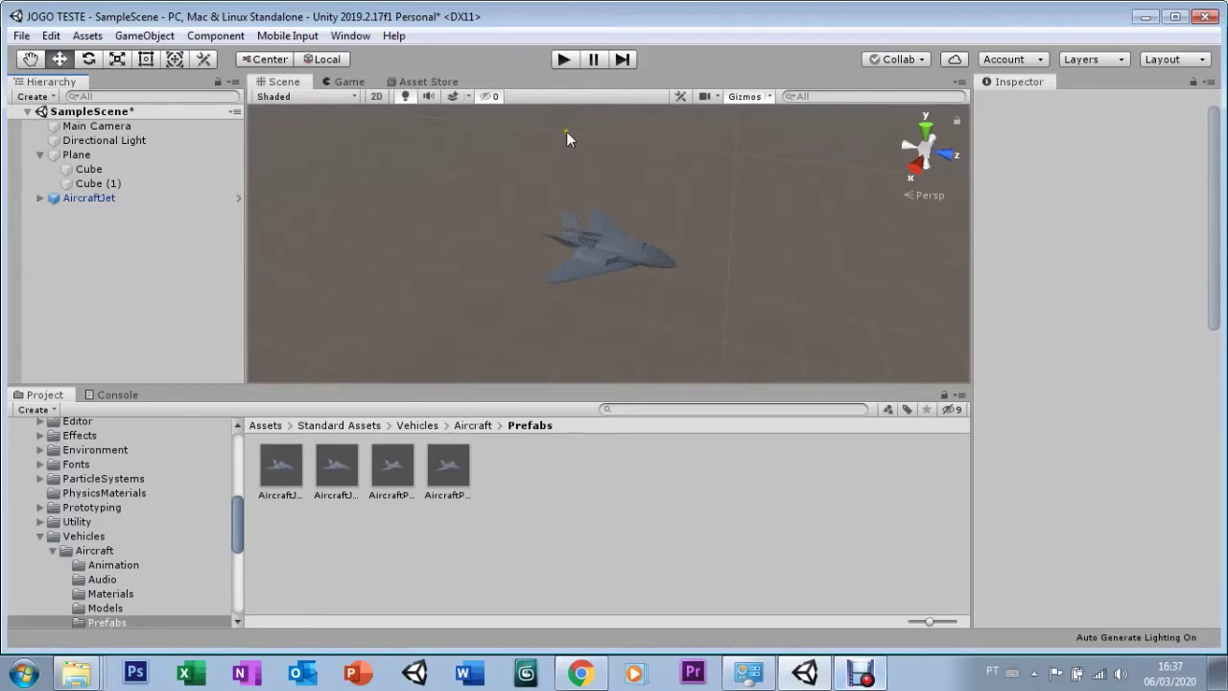
{"action": "left_click", "coordinate": [563, 61]}
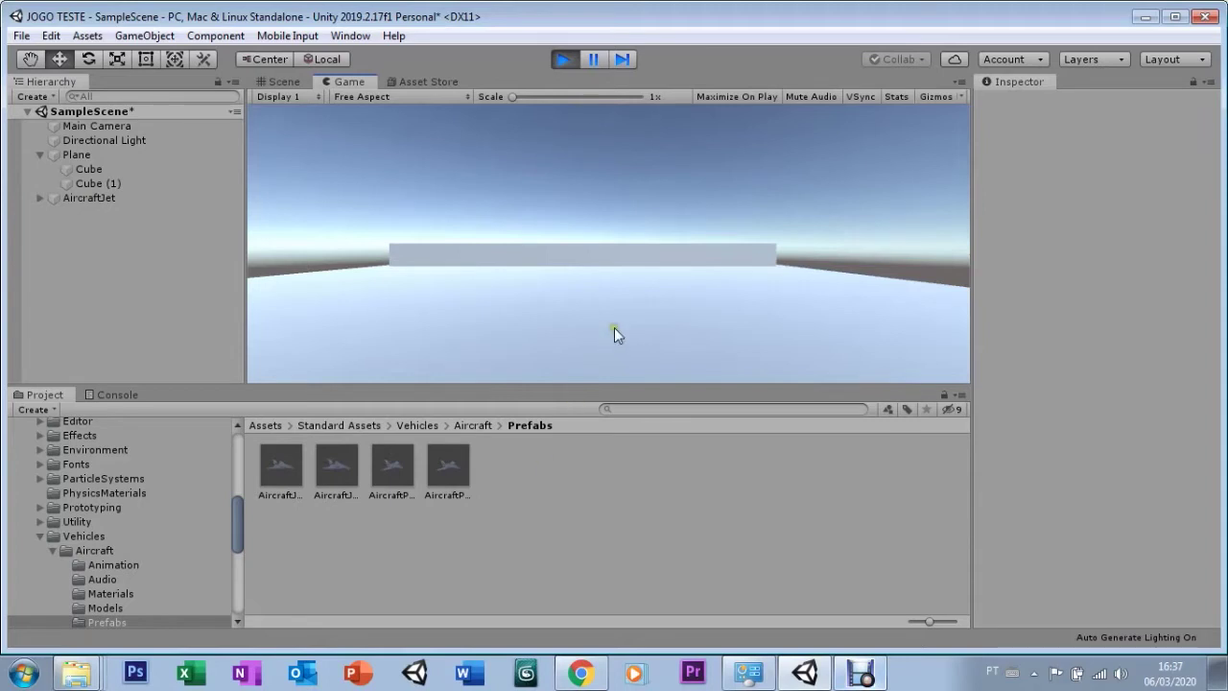
{"action": "left_click", "coordinate": [563, 60]}
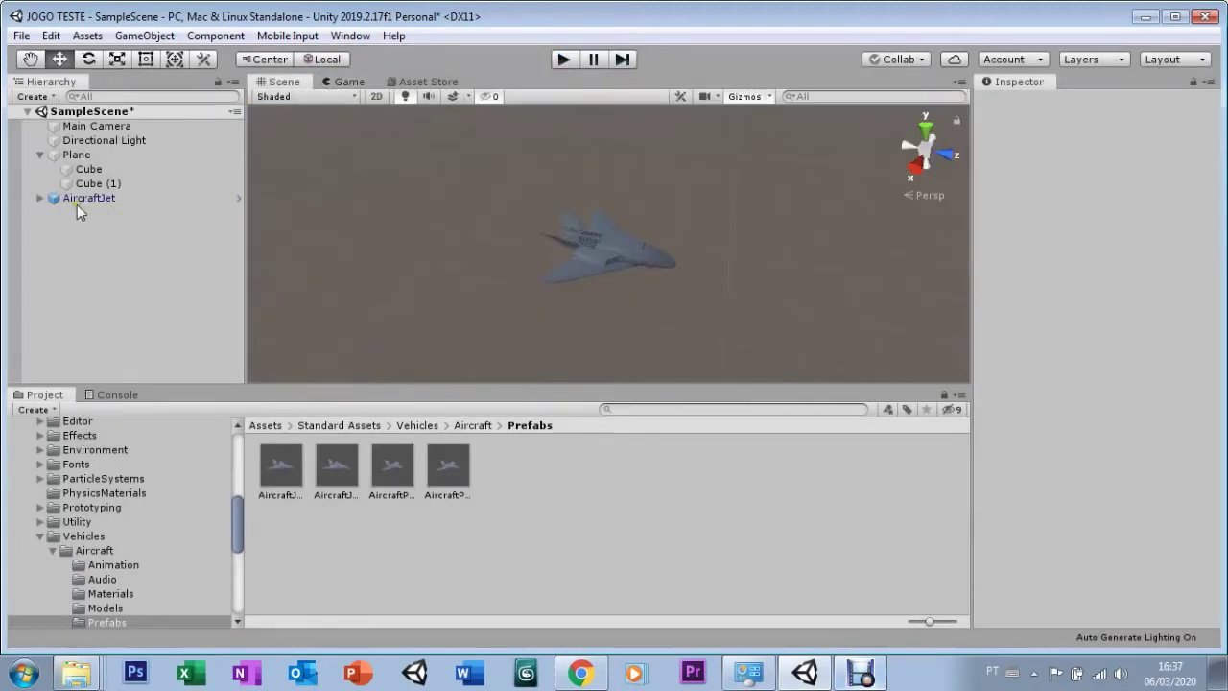
{"action": "left_click", "coordinate": [38, 198]}
- Parent the Main Camera under AircraftJet in the Hierarchy
{"action": "left_click", "coordinate": [39, 198]}
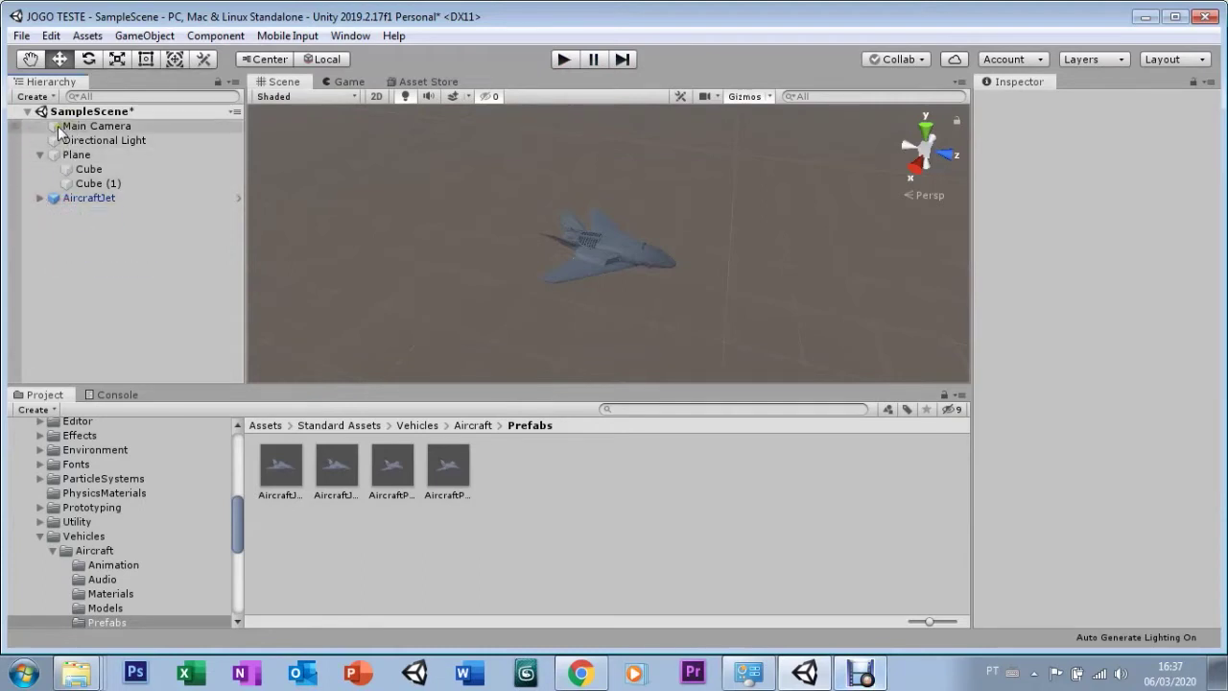
{"action": "left_click_drag", "start_coordinate": [59, 129], "coordinate": [94, 201]}
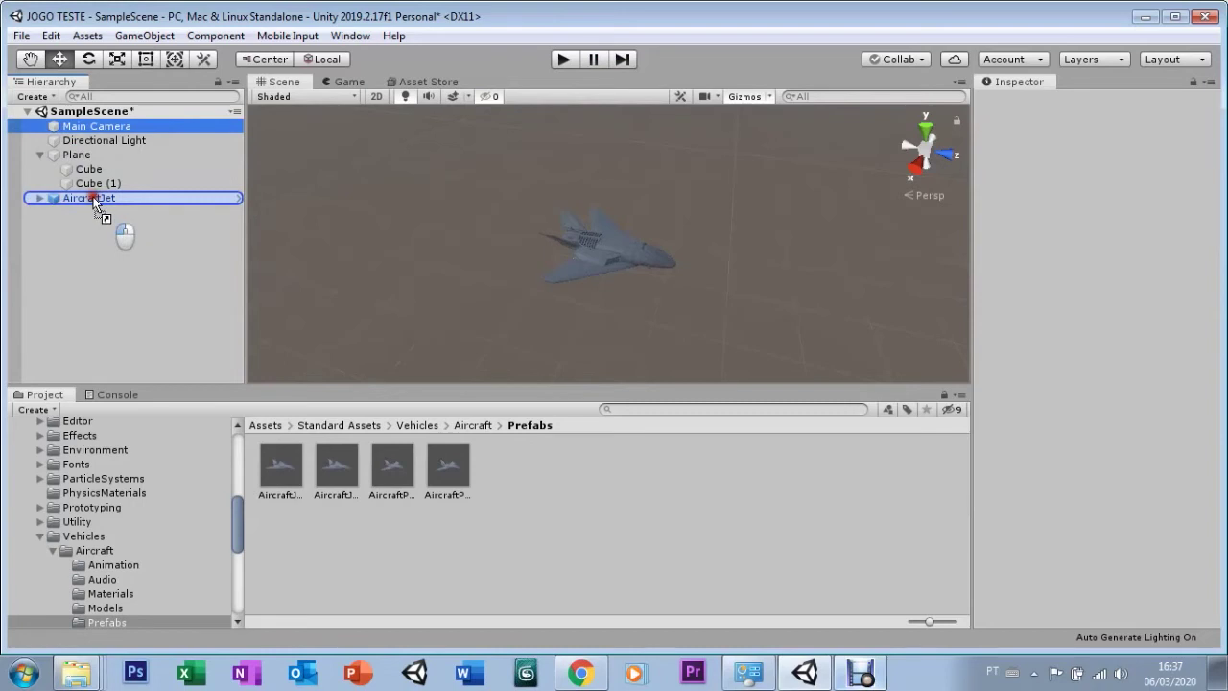
{"action": "left_click_drag", "start_coordinate": [93, 202], "coordinate": [78, 204]}
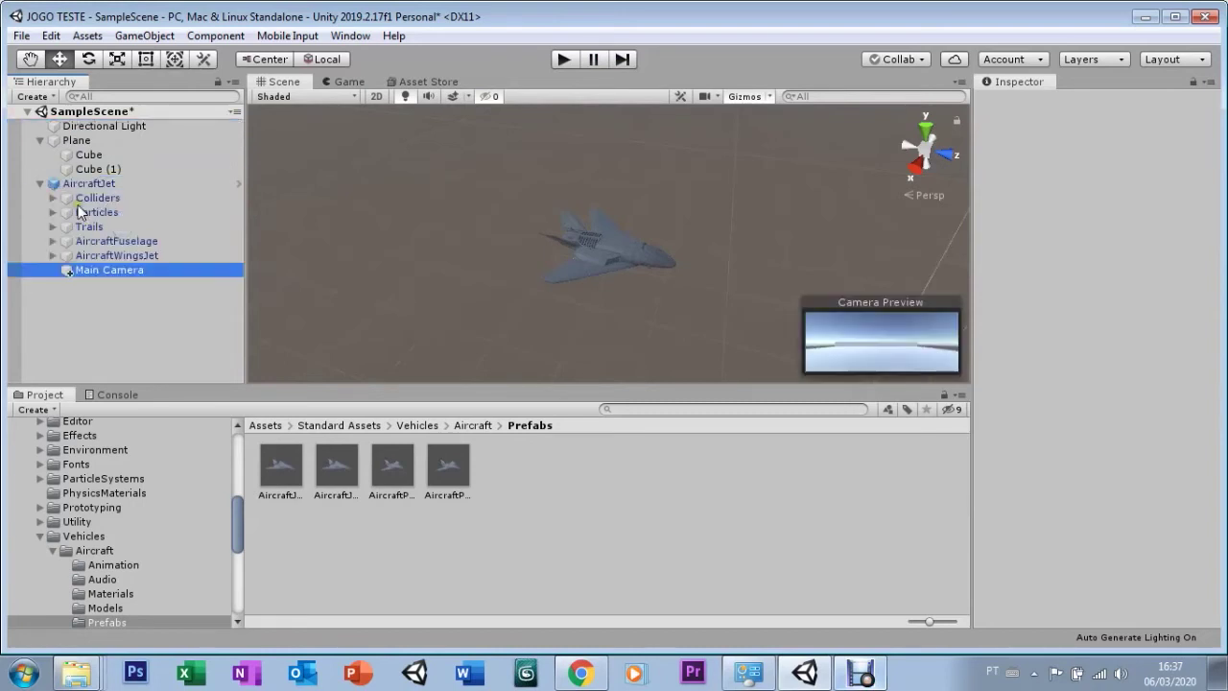
- Frame the Main Camera in the Scene view and raise it along Y
{"action": "left_click", "coordinate": [73, 273]}
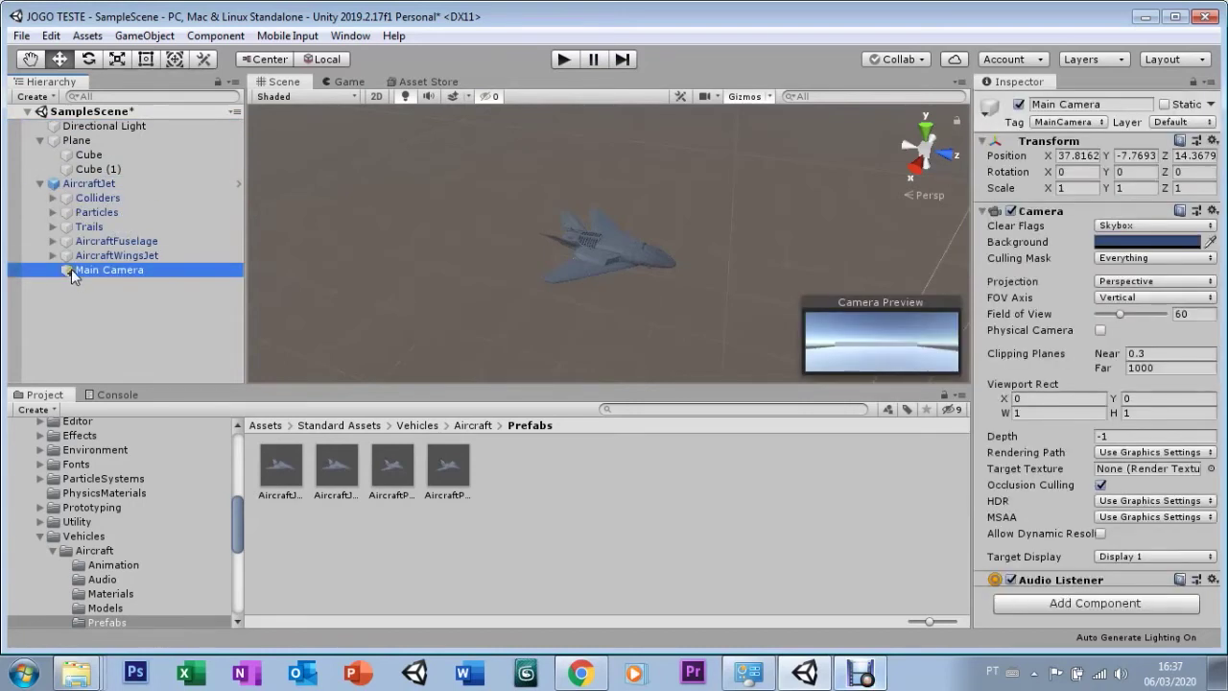
{"action": "double_click", "coordinate": [99, 272]}
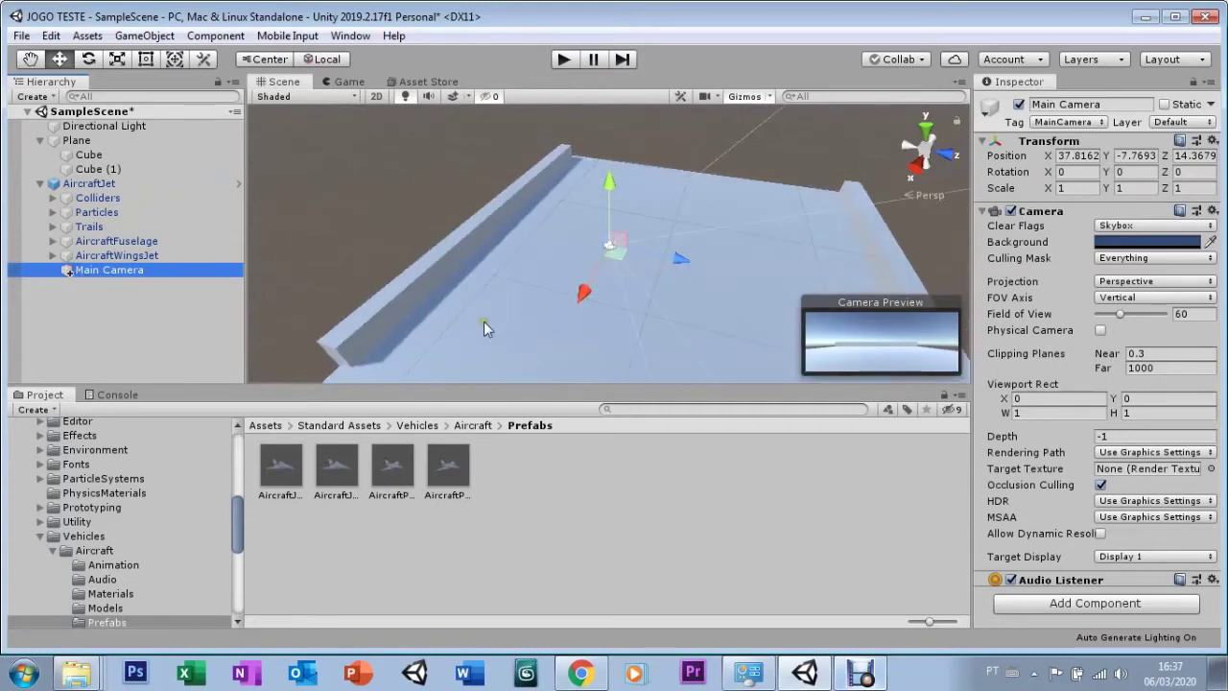
{"action": "scroll", "coordinate": [517, 273], "scroll_direction": "down", "scroll_amount": 2}
{"action": "scroll", "coordinate": [516, 273], "scroll_direction": "down", "scroll_amount": 2}
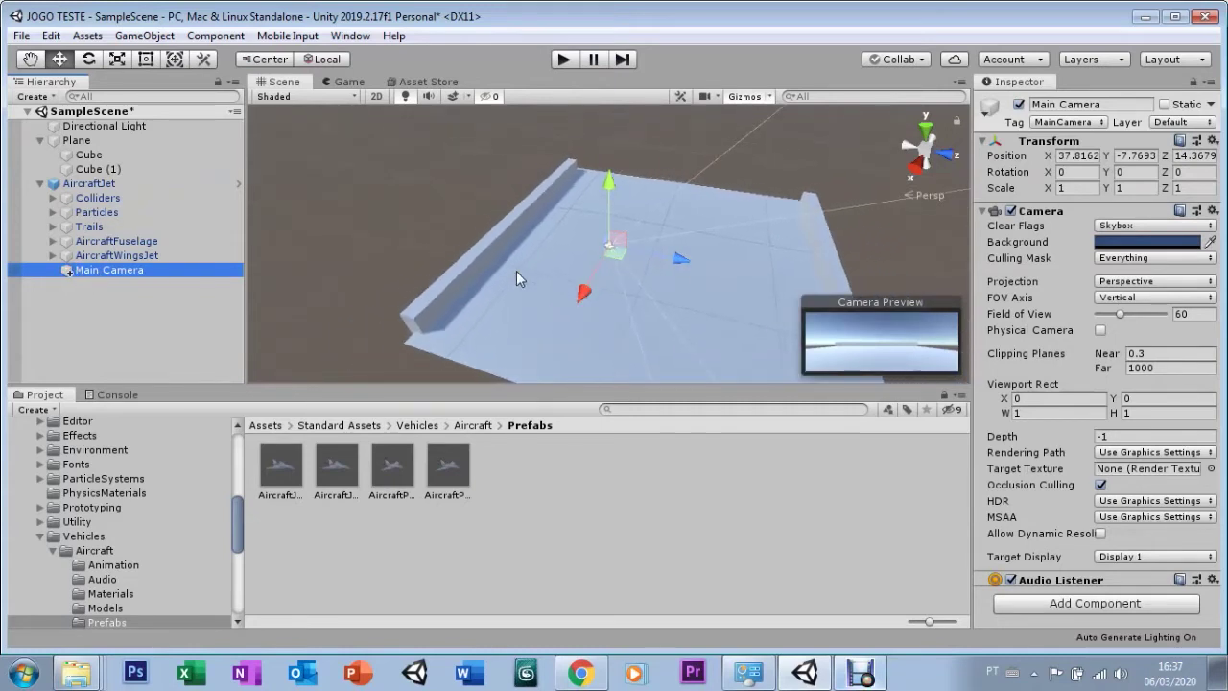
{"action": "scroll", "coordinate": [516, 273], "scroll_direction": "down", "scroll_amount": 2}
{"action": "scroll", "coordinate": [517, 273], "scroll_direction": "down", "scroll_amount": 2}
{"action": "scroll", "coordinate": [516, 271], "scroll_direction": "down", "scroll_amount": 2}
{"action": "scroll", "coordinate": [516, 271], "scroll_direction": "down", "scroll_amount": 2}
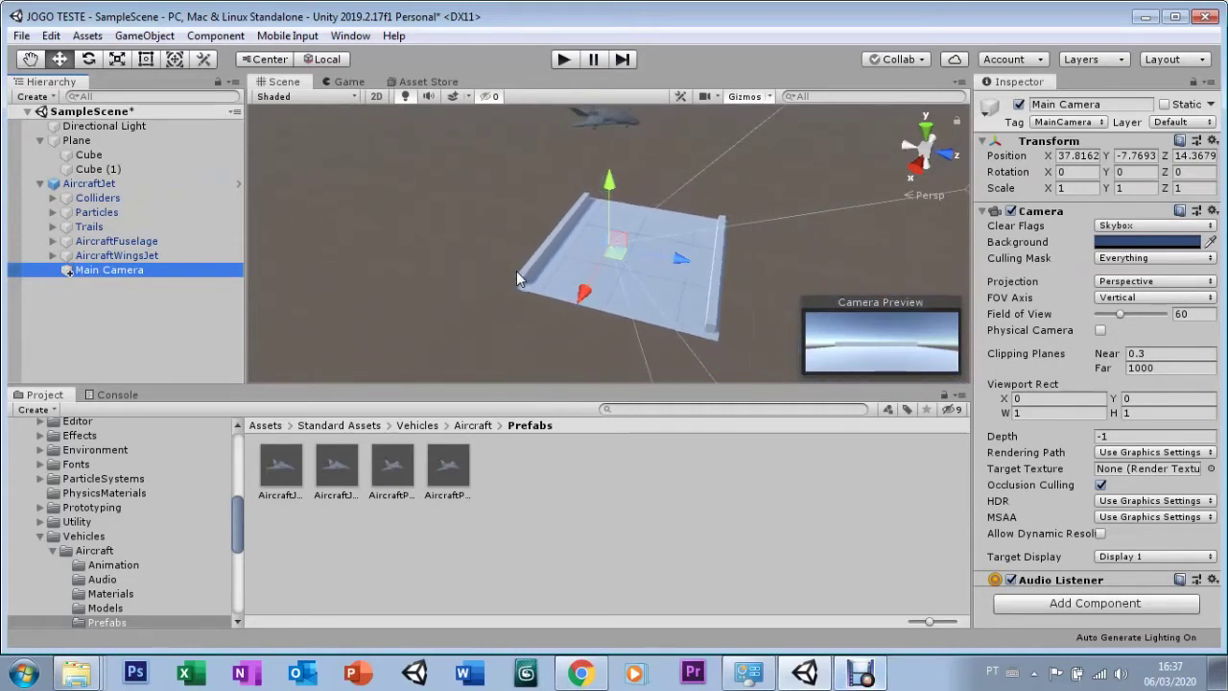
{"action": "scroll", "coordinate": [516, 271], "scroll_direction": "down", "scroll_amount": 2}
{"action": "left_click_drag", "start_coordinate": [610, 200], "coordinate": [605, 87]}
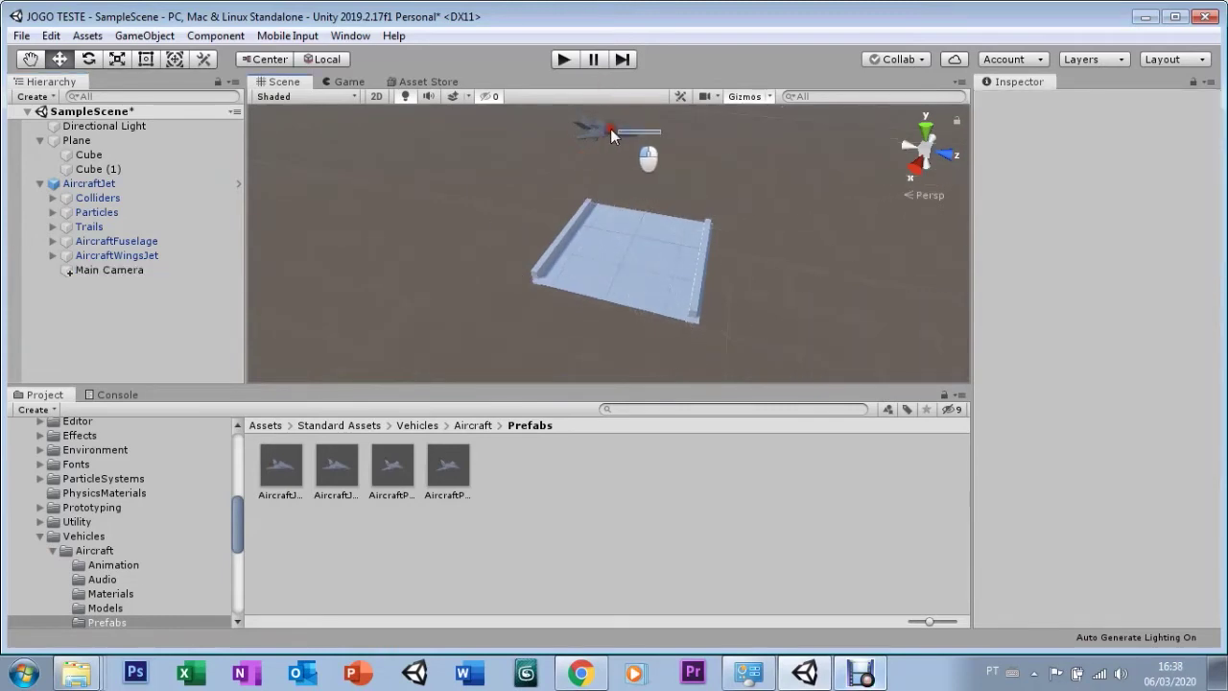
- Undo the raise and move the Main Camera behind the jet to 0.8, 3.2, -13.8
{"action": "left_click", "coordinate": [609, 130], "text": "shift"}
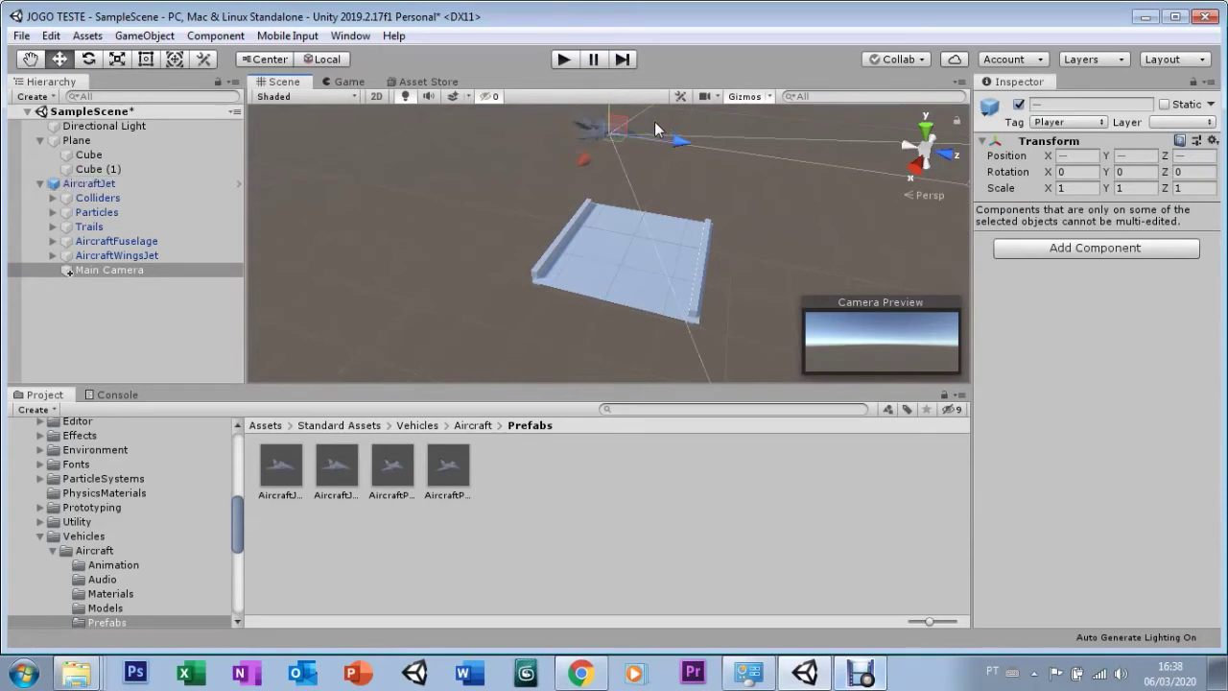
{"action": "key", "text": "ctrl+z"}
{"action": "key", "text": "ctrl+z"}
{"action": "mouse_move", "coordinate": [585, 293]}
{"action": "left_mouse_down"}
{"action": "mouse_move", "coordinate": [679, 209]}
{"action": "mouse_move", "coordinate": [563, 154]}
{"action": "mouse_move", "coordinate": [534, 161]}
{"action": "mouse_move", "coordinate": [574, 139]}
{"action": "left_mouse_up"}
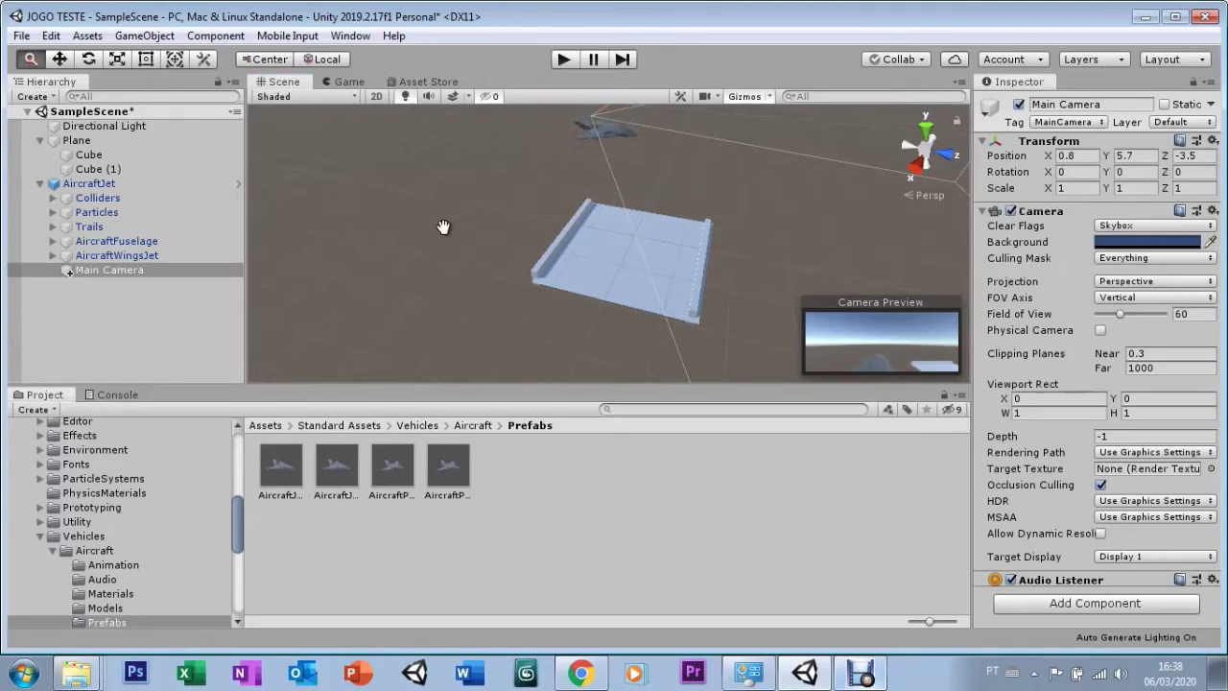
{"action": "scroll", "coordinate": [494, 247], "scroll_direction": "up", "scroll_amount": 2}
{"action": "scroll", "coordinate": [518, 264], "scroll_direction": "up", "scroll_amount": 2}
{"action": "scroll", "coordinate": [552, 288], "scroll_direction": "up", "scroll_amount": 2}
{"action": "scroll", "coordinate": [580, 316], "scroll_direction": "up", "scroll_amount": 2}
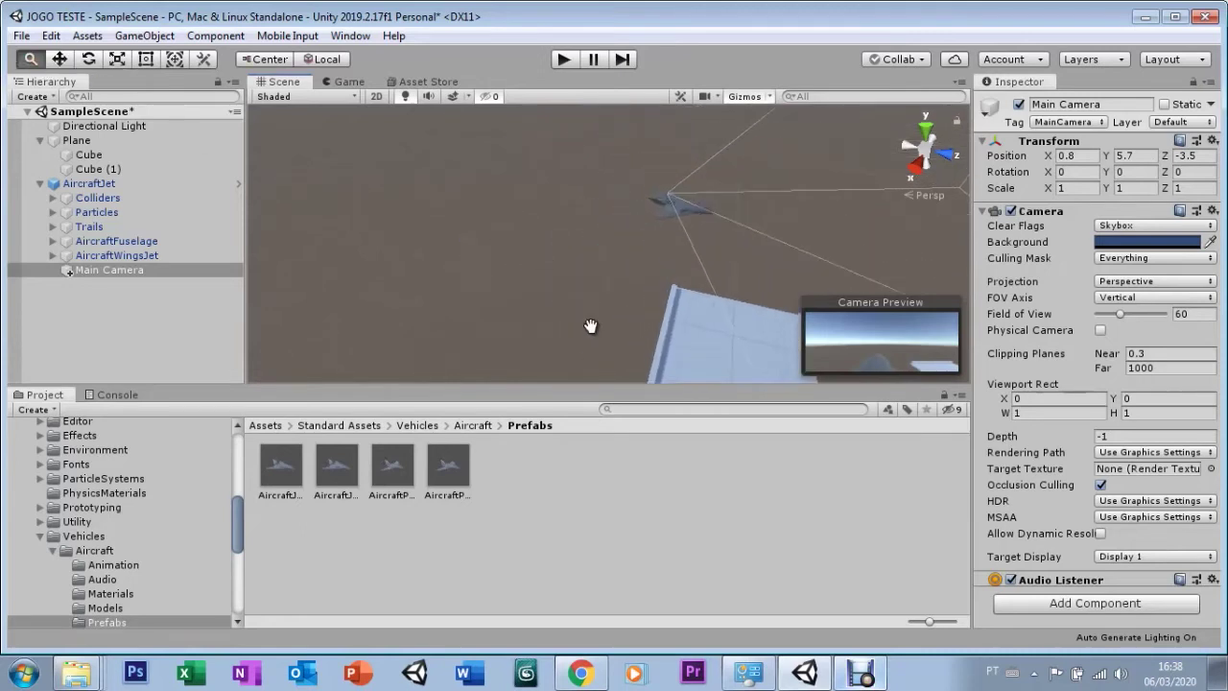
{"action": "left_click_drag", "start_coordinate": [741, 204], "coordinate": [679, 207]}
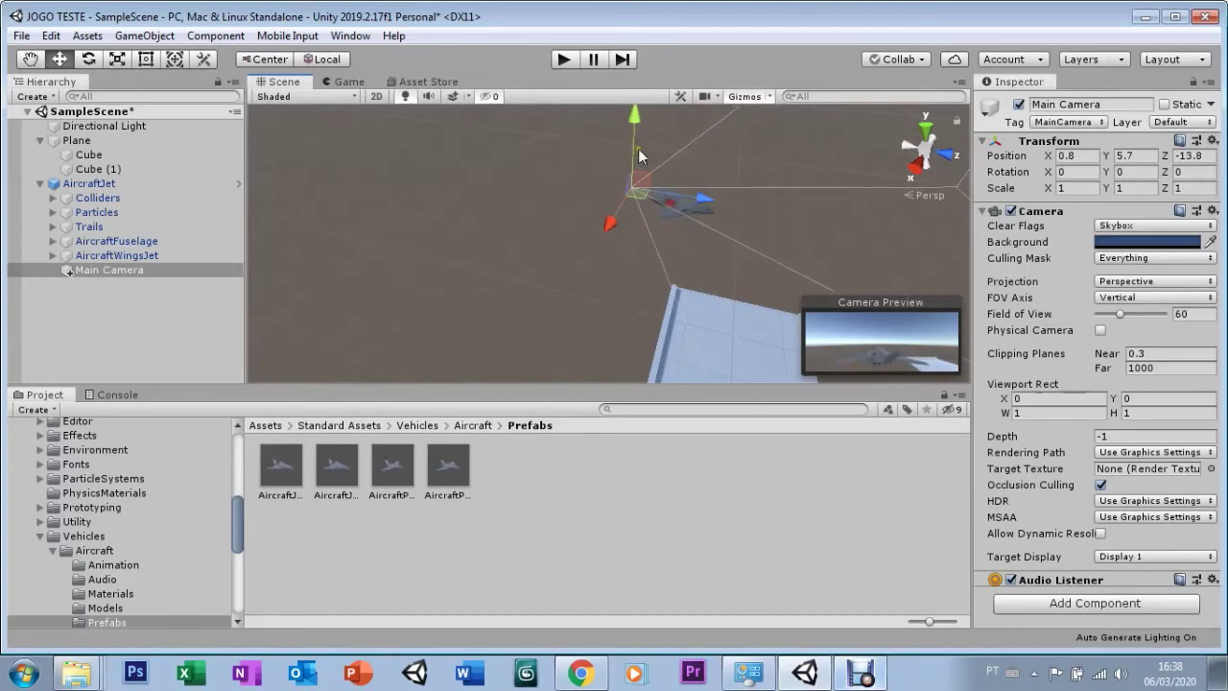
{"action": "left_click_drag", "start_coordinate": [632, 123], "coordinate": [636, 140]}
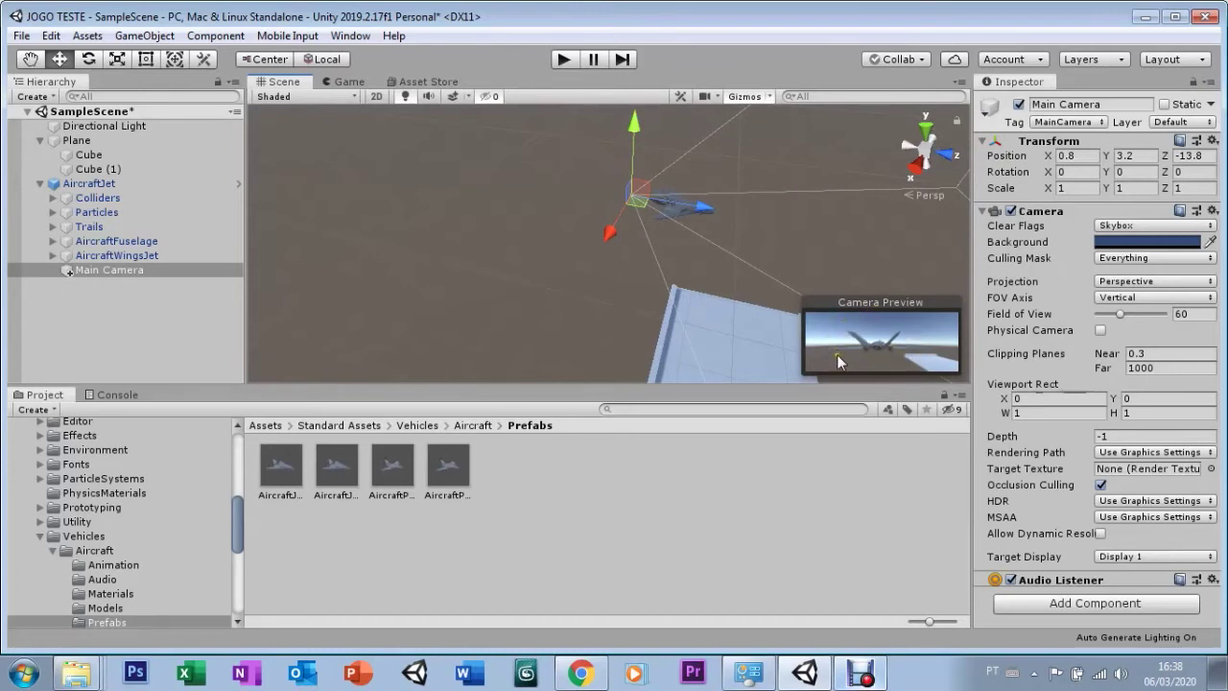
{"action": "left_click", "coordinate": [561, 59]}
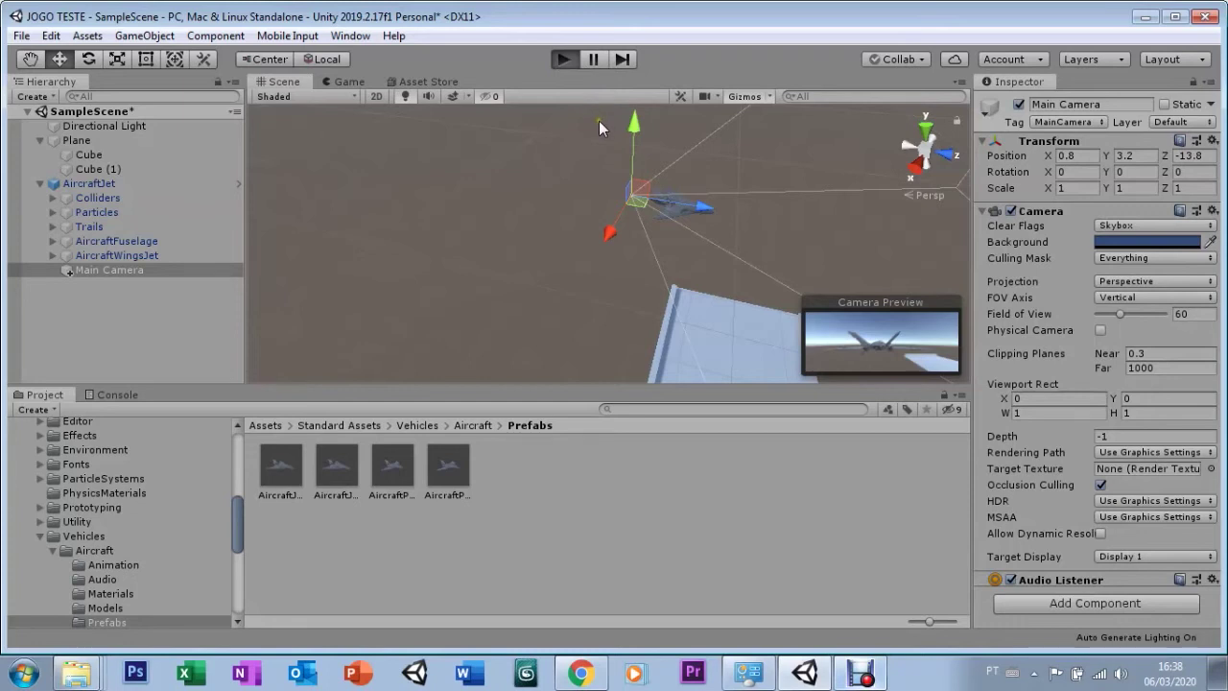
{"action": "key", "text": "ctrl+p"}
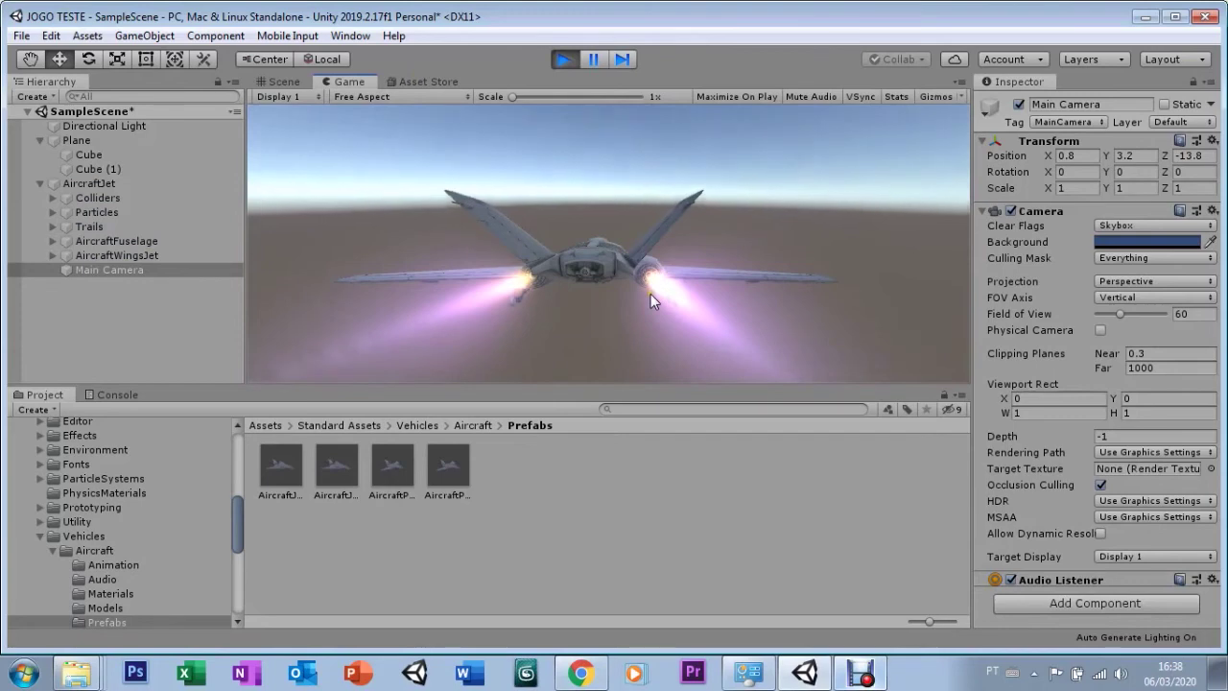
{"action": "key", "text": "d"}
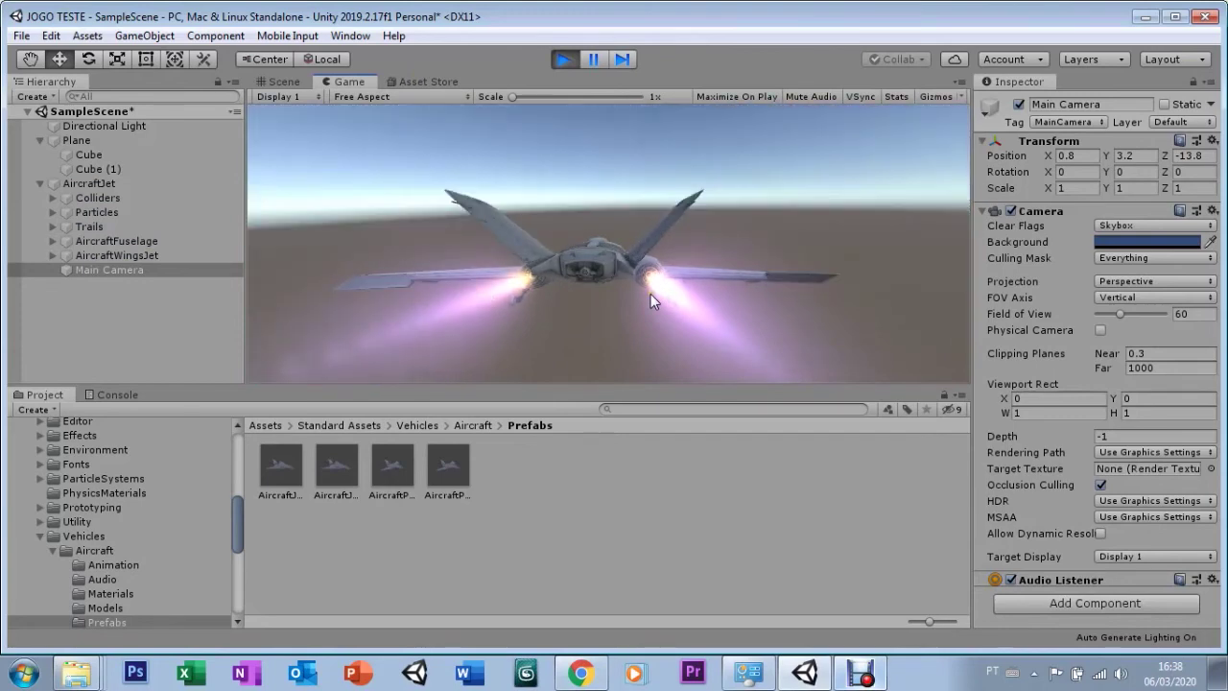
{"action": "key", "text": "a"}
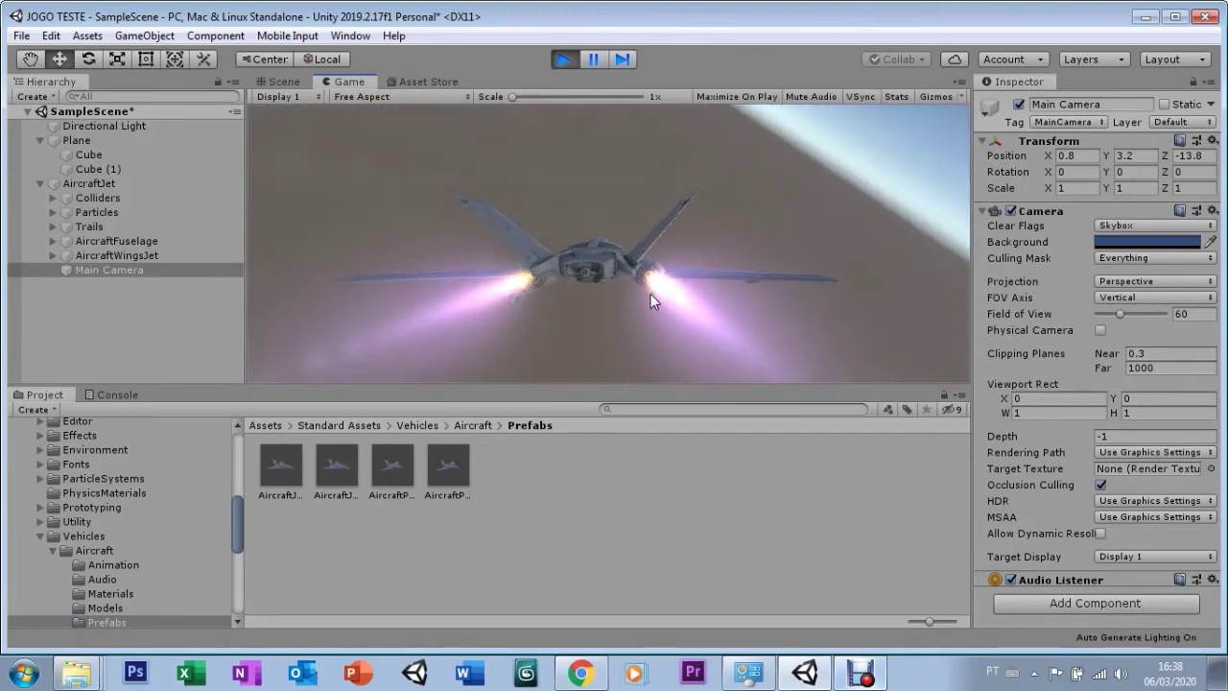
{"action": "key", "text": "a"}
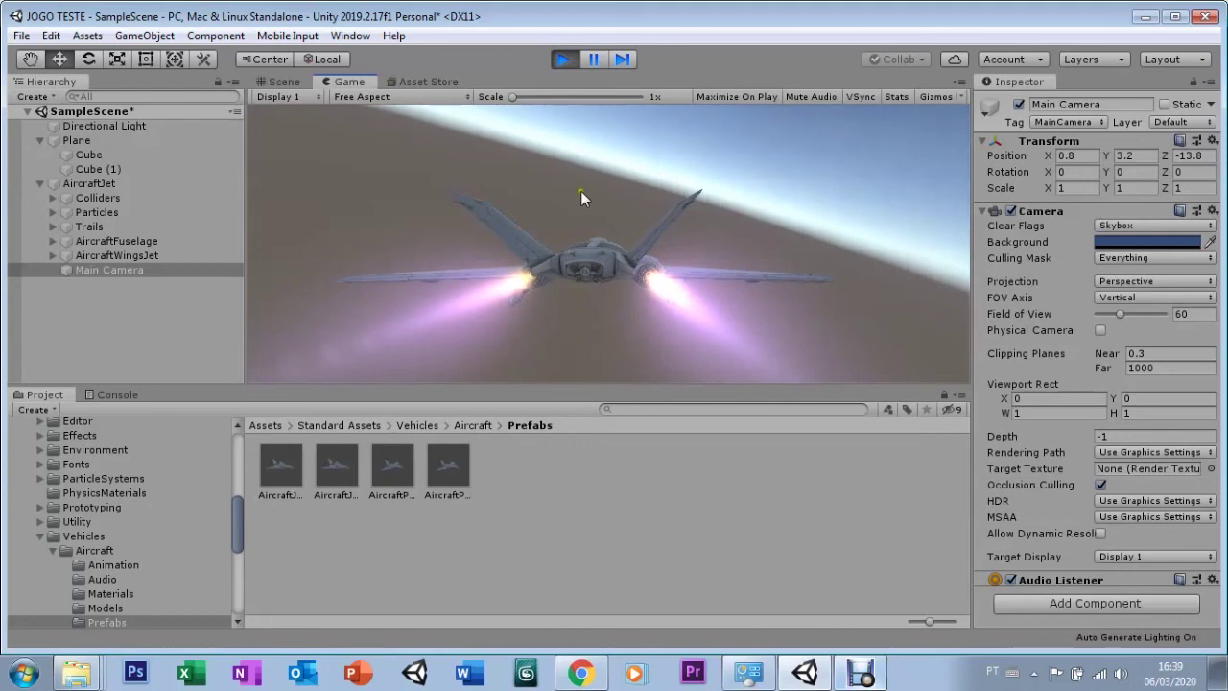
{"action": "left_click", "coordinate": [565, 60]}
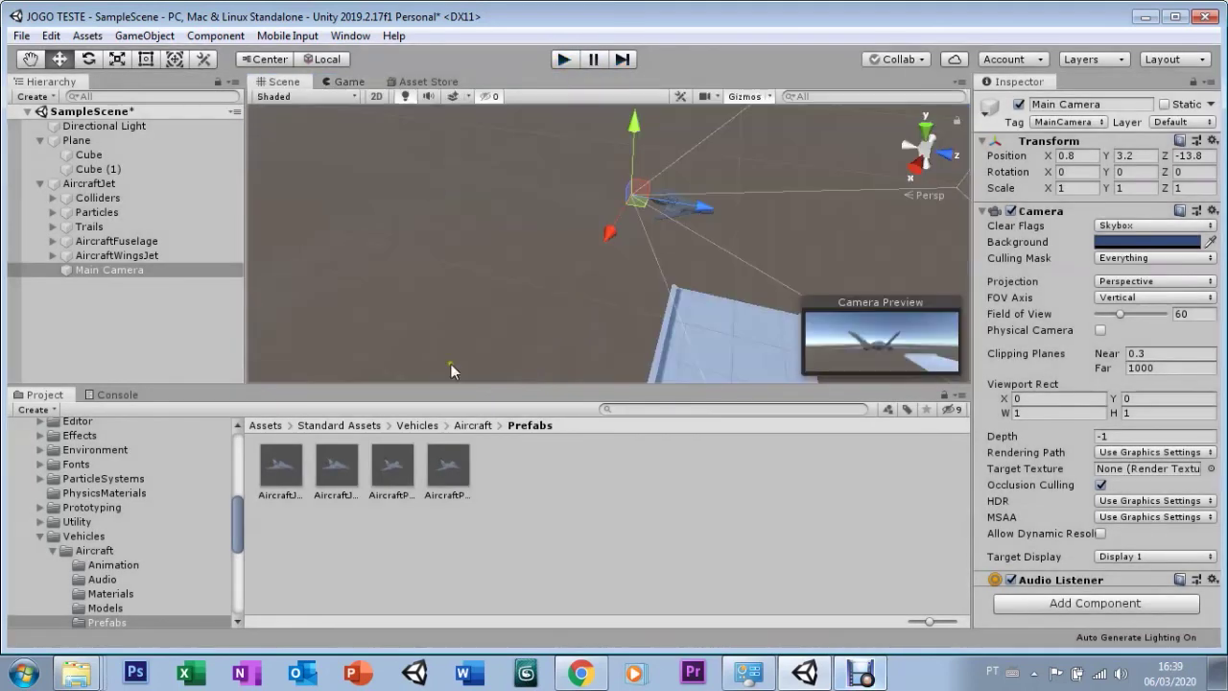